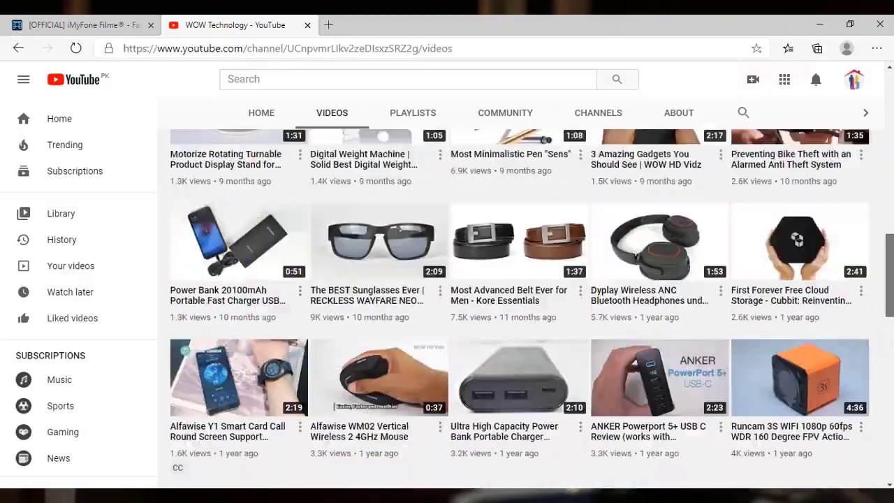
Subscribe to the WOW Technology channel with all notifications turned on
{"action": "scroll", "coordinate": [519, 293], "scroll_direction": "up", "scroll_amount": 10}
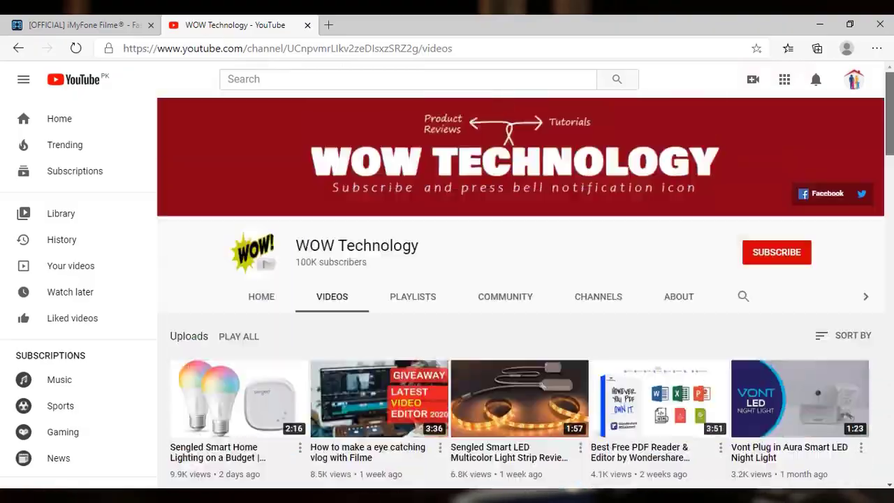
{"action": "left_click", "coordinate": [798, 260]}
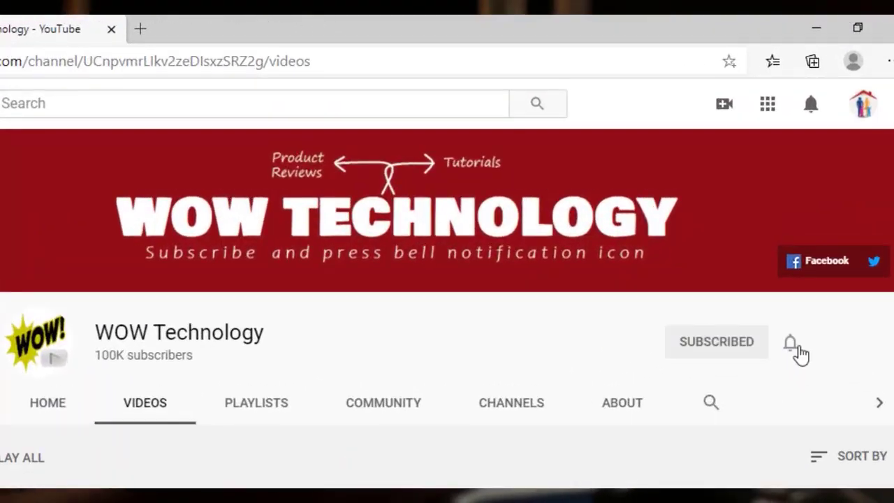
{"action": "left_click", "coordinate": [798, 353]}
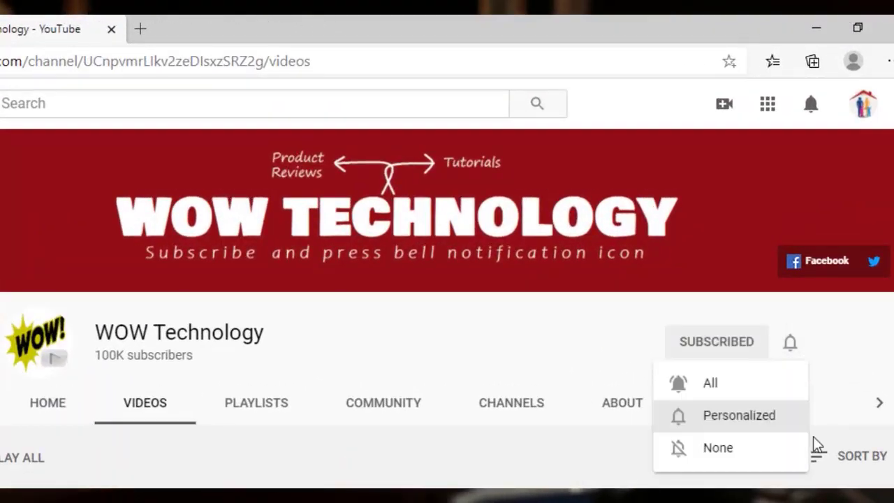
{"action": "left_click", "coordinate": [794, 391]}
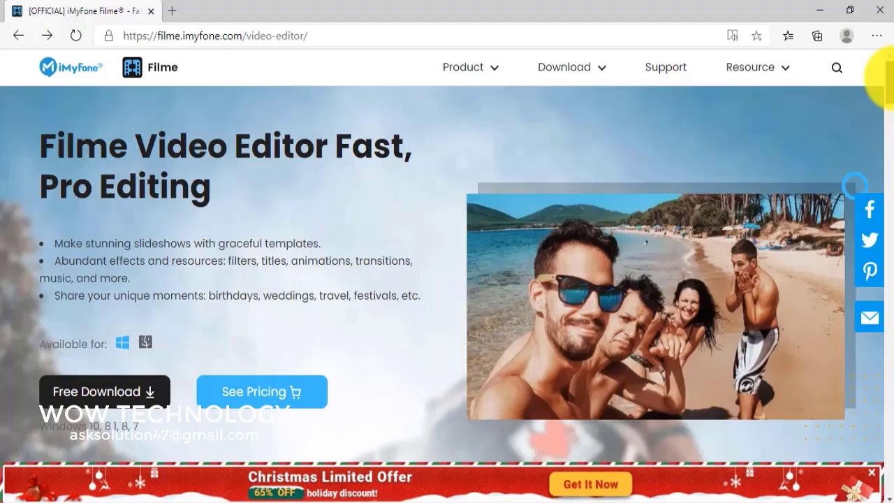
Scroll the Filme web page and return to its top
{"action": "scroll", "coordinate": [854, 135], "scroll_direction": "down", "scroll_amount": 2}
{"action": "left_click_drag", "start_coordinate": [883, 80], "coordinate": [883, 175]}
{"action": "left_click", "coordinate": [858, 426]}
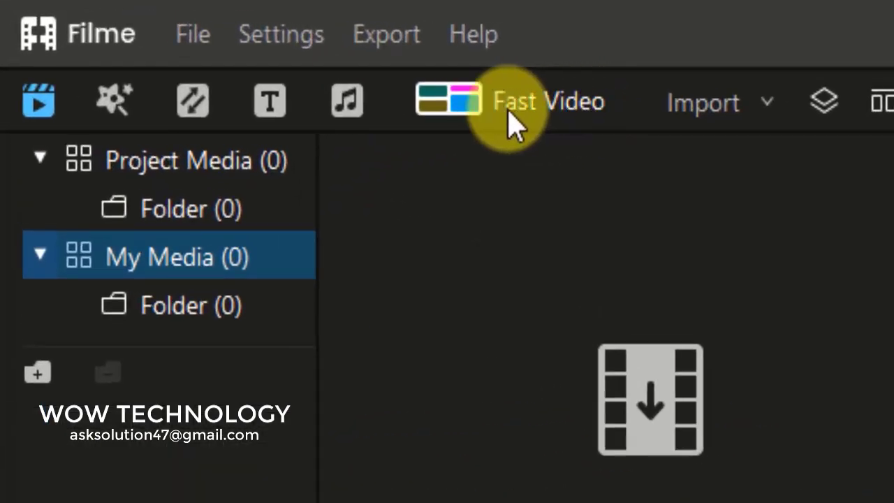
Browse the Fast Video categories Wedding through Others, then show All Templates again
{"action": "left_click", "coordinate": [497, 115]}
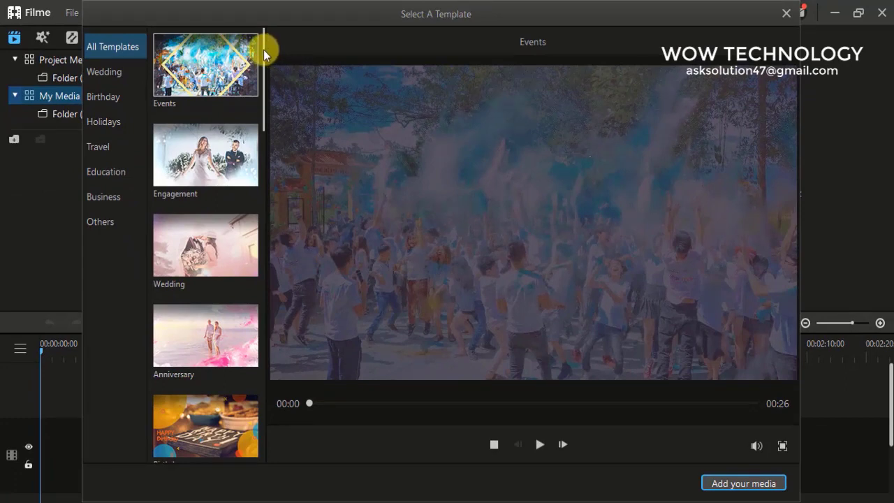
{"action": "left_click", "coordinate": [129, 74]}
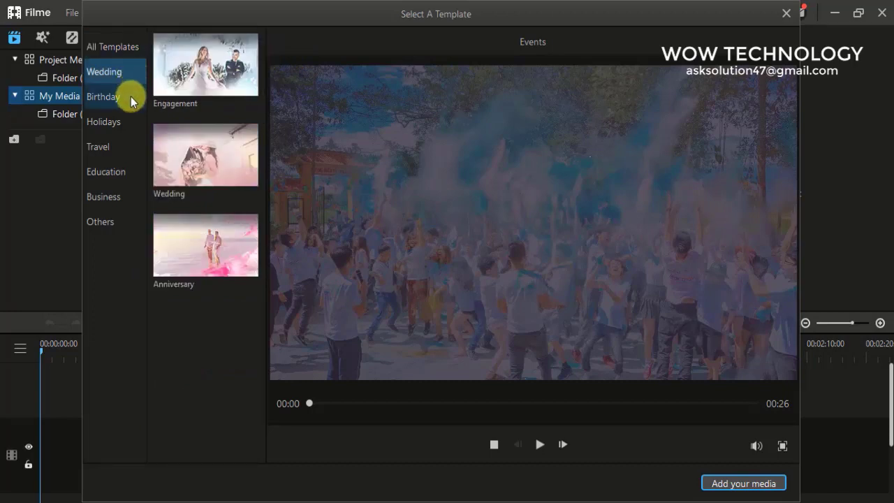
{"action": "left_click", "coordinate": [131, 97]}
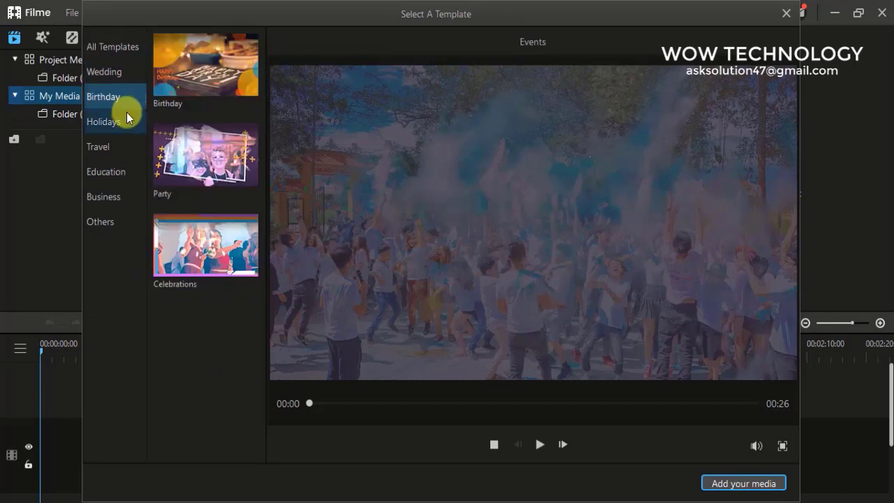
{"action": "left_click", "coordinate": [127, 122]}
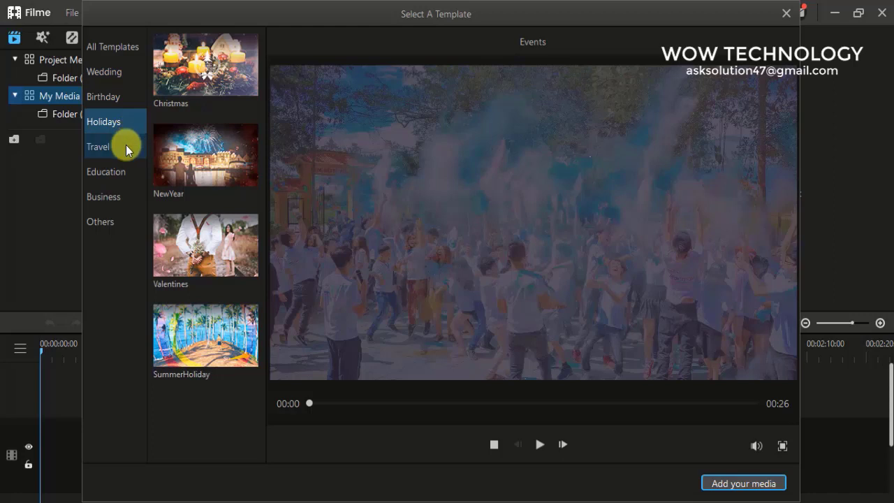
{"action": "left_click", "coordinate": [126, 146]}
{"action": "left_click", "coordinate": [129, 172]}
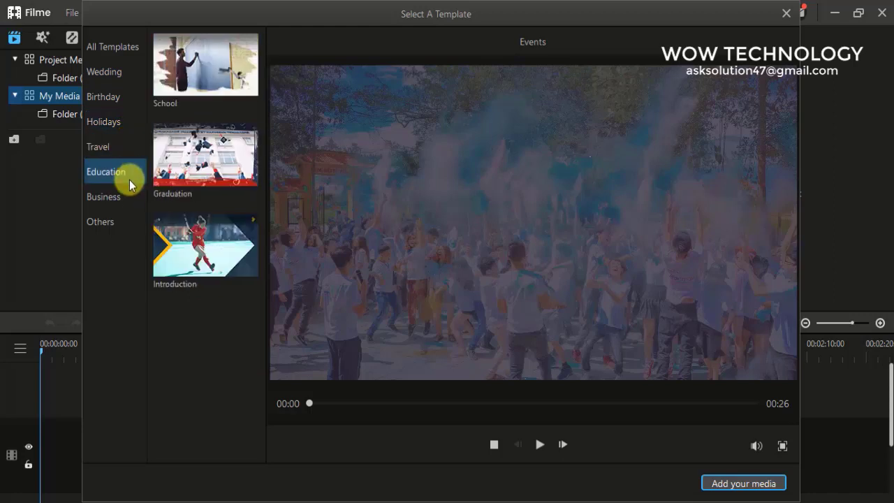
{"action": "left_click", "coordinate": [126, 199]}
{"action": "left_click", "coordinate": [122, 221]}
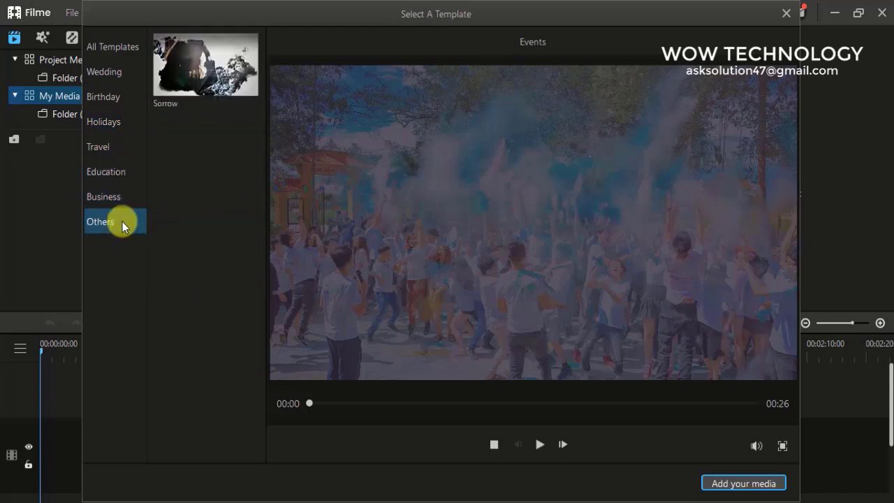
{"action": "left_click", "coordinate": [133, 48]}
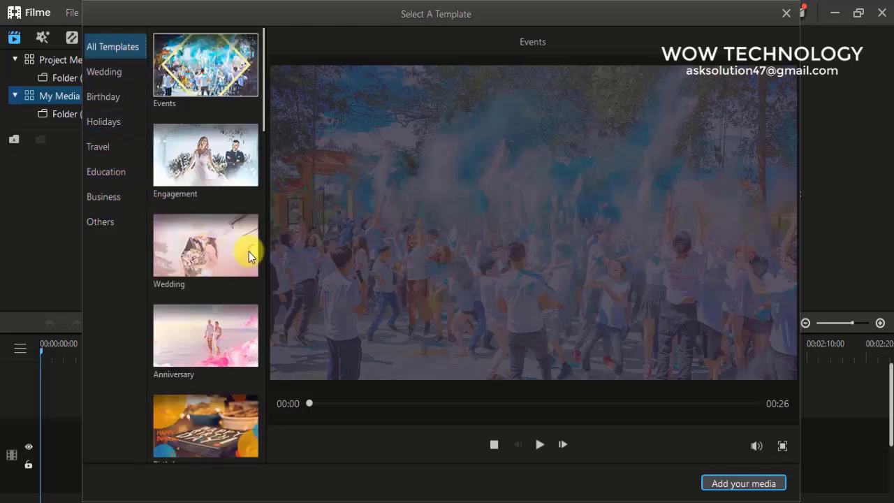
Preview the Wedding template, then select and preview the Anniversary template, pausing each
{"action": "left_click", "coordinate": [246, 230]}
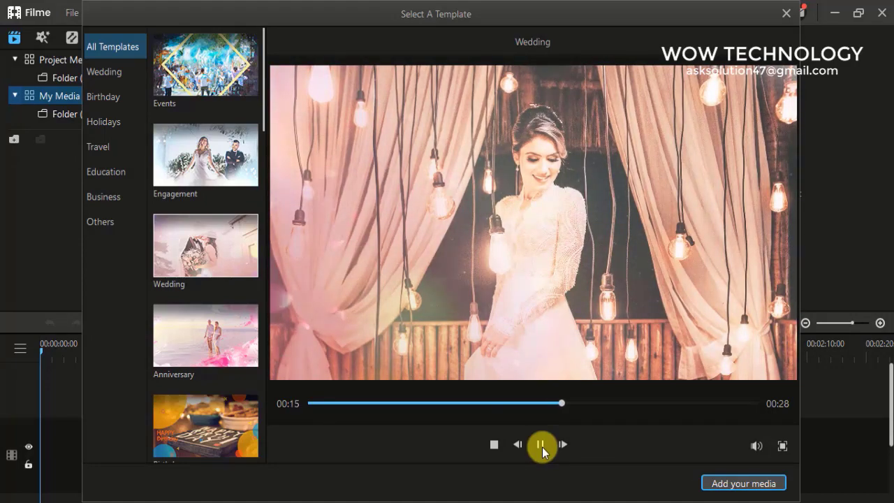
{"action": "left_click", "coordinate": [540, 445]}
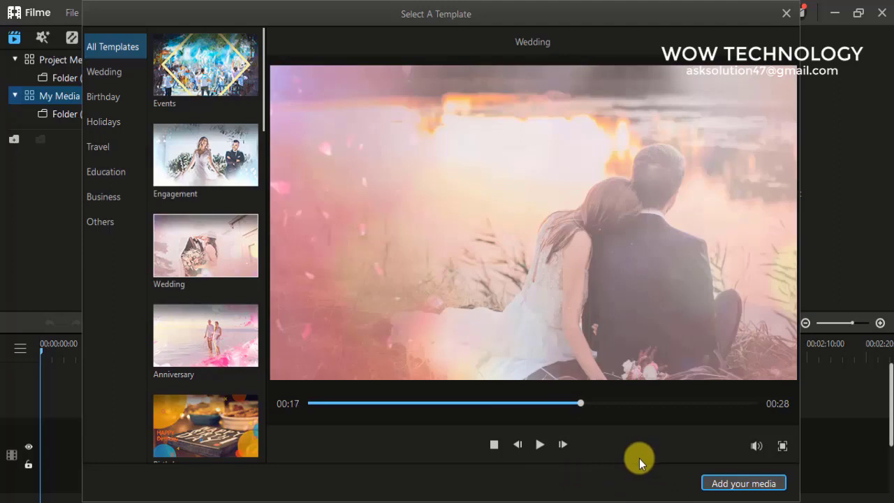
{"action": "left_click_drag", "start_coordinate": [262, 128], "coordinate": [267, 183]}
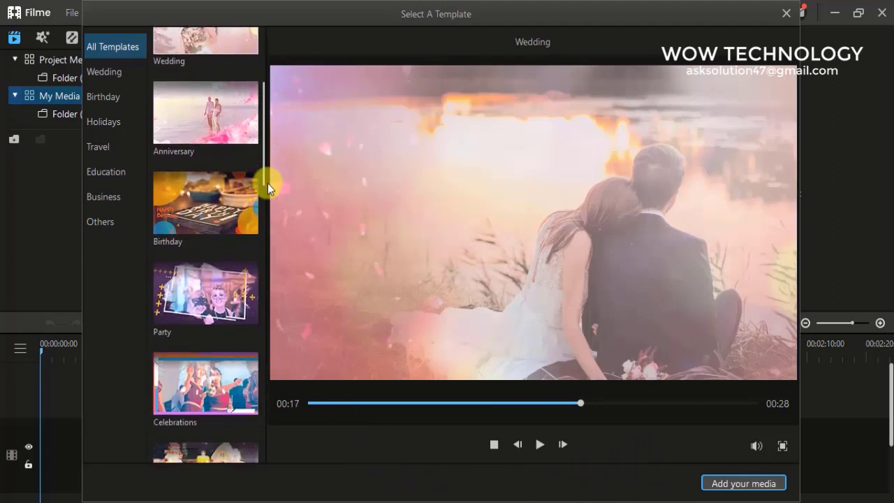
{"action": "left_click", "coordinate": [225, 116]}
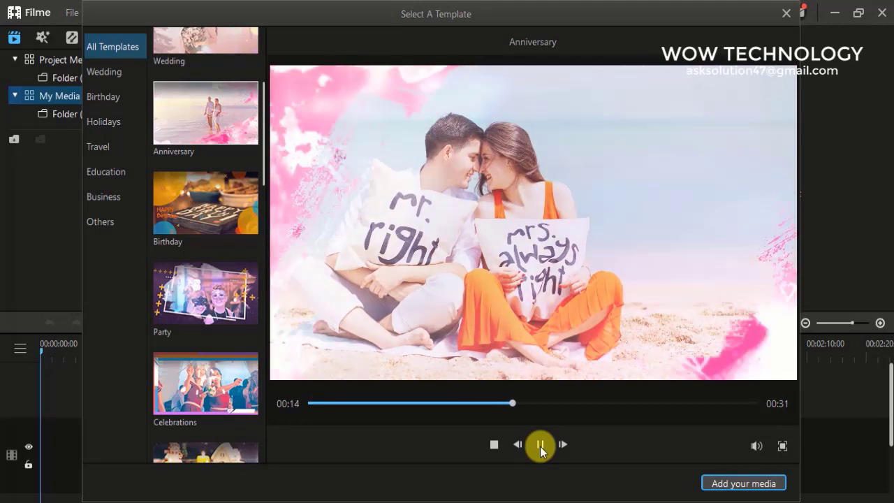
{"action": "left_click", "coordinate": [539, 446]}
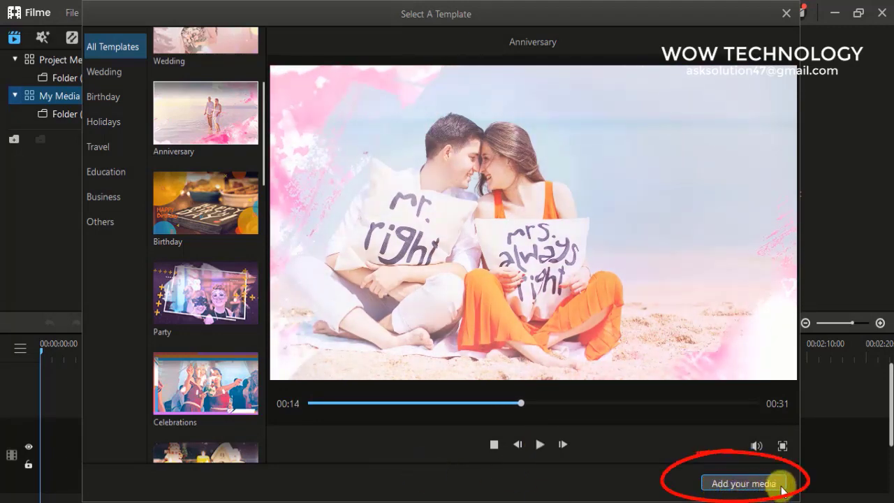
Import photo 003 into the Anniversary template
{"action": "left_click", "coordinate": [743, 483]}
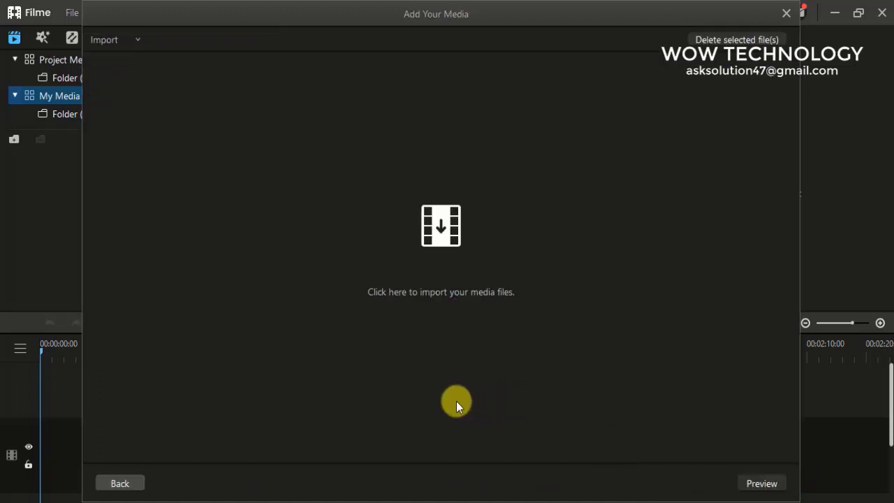
{"action": "left_click", "coordinate": [138, 43]}
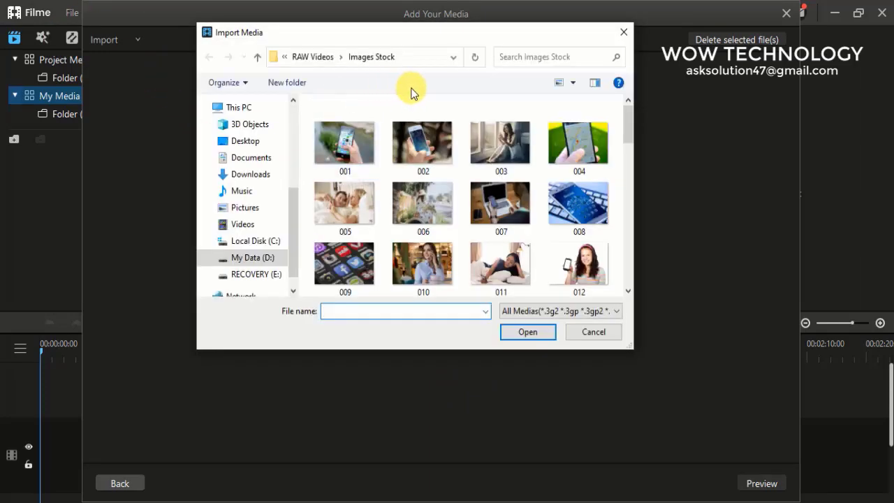
{"action": "left_click", "coordinate": [522, 165]}
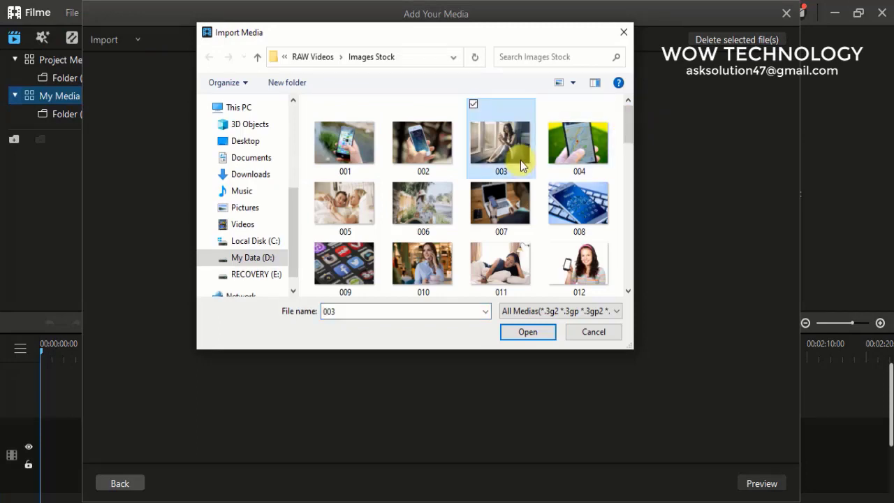
{"action": "left_click", "coordinate": [534, 333]}
Import photos 006, 010 and 013 together and generate the Fast Video preview
{"action": "left_click", "coordinate": [143, 40]}
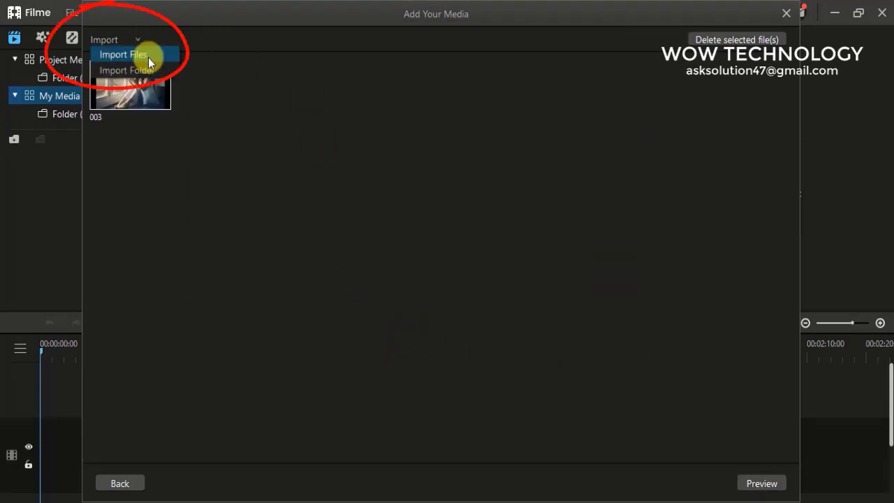
{"action": "left_click", "coordinate": [148, 59]}
{"action": "left_click", "coordinate": [423, 183]}
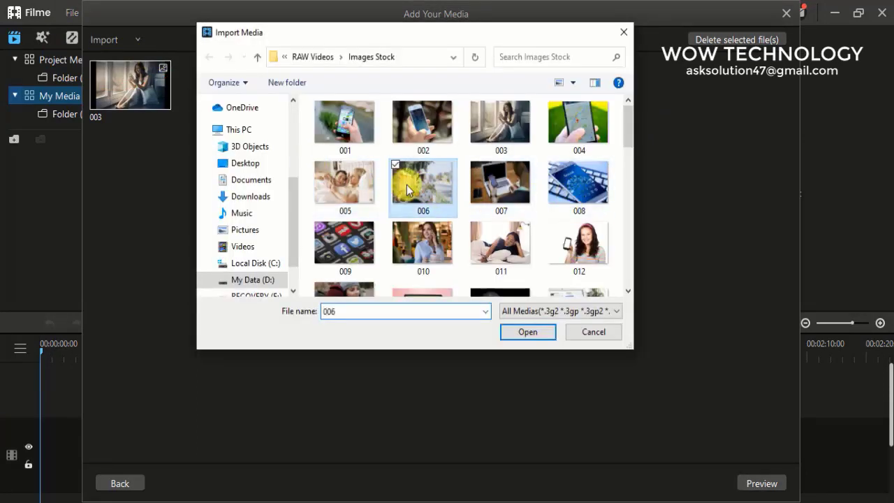
{"action": "left_click", "coordinate": [433, 252], "text": "ctrl"}
{"action": "scroll", "coordinate": [630, 133], "scroll_direction": "down", "scroll_amount": 3}
{"action": "left_click", "coordinate": [345, 185], "text": "ctrl"}
{"action": "left_click_drag", "start_coordinate": [630, 174], "coordinate": [630, 183]}
{"action": "left_click", "coordinate": [528, 332]}
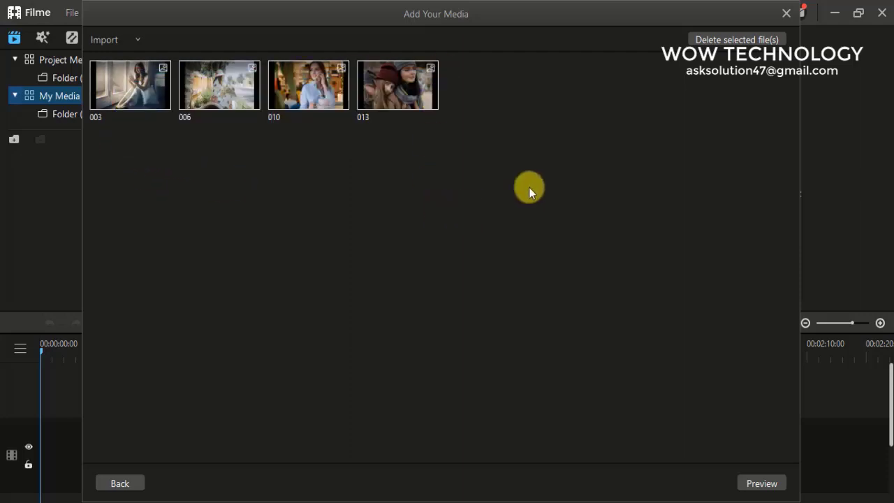
{"action": "left_click", "coordinate": [742, 488]}
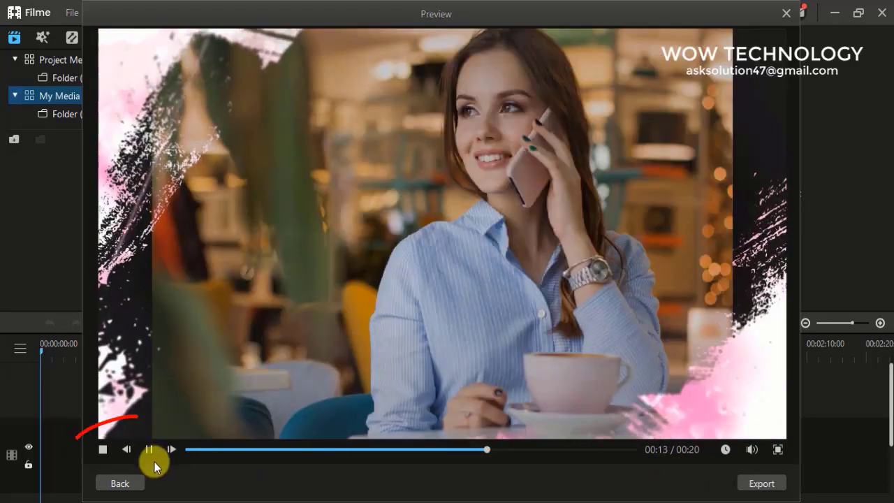
Go back to the photo list, open the import browser, and cancel without adding files
{"action": "left_click", "coordinate": [125, 483]}
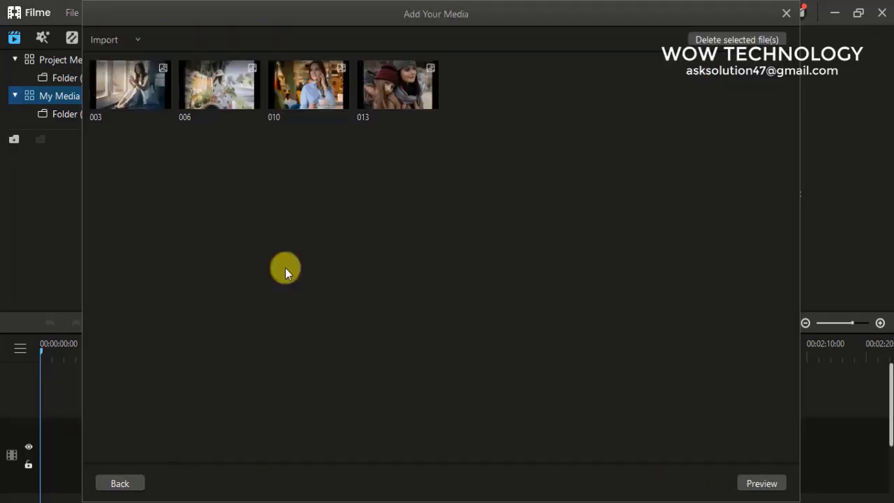
{"action": "left_click", "coordinate": [399, 182]}
{"action": "scroll", "coordinate": [619, 155], "scroll_direction": "down", "scroll_amount": 1}
{"action": "key", "text": "Escape"}
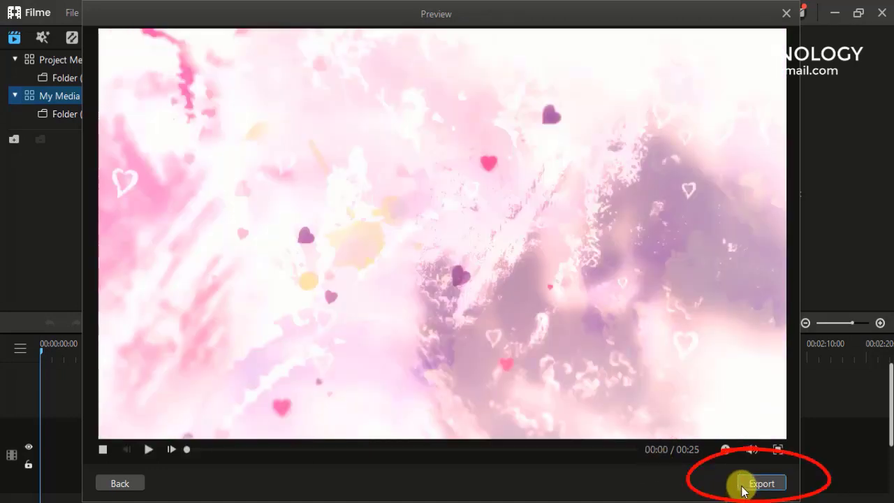
Name the export 'Memories 2020', keep MP4 format, and choose Best quality
{"action": "left_click", "coordinate": [744, 488]}
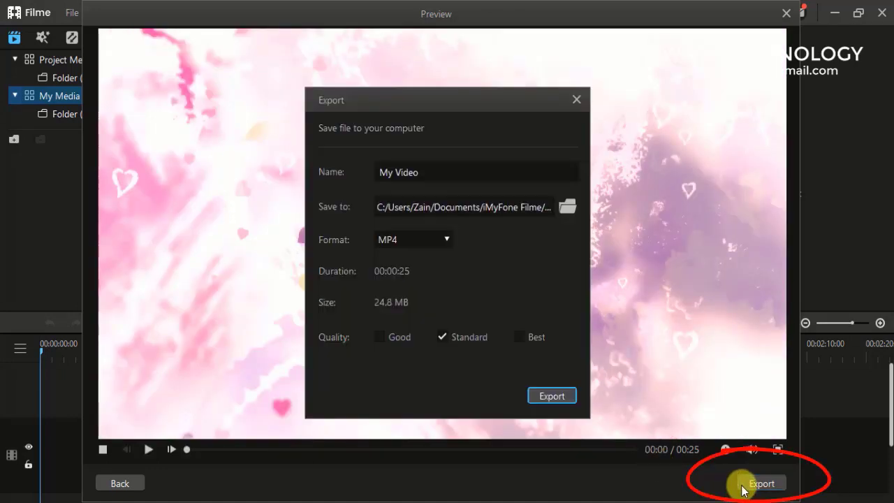
{"action": "left_click", "coordinate": [479, 174]}
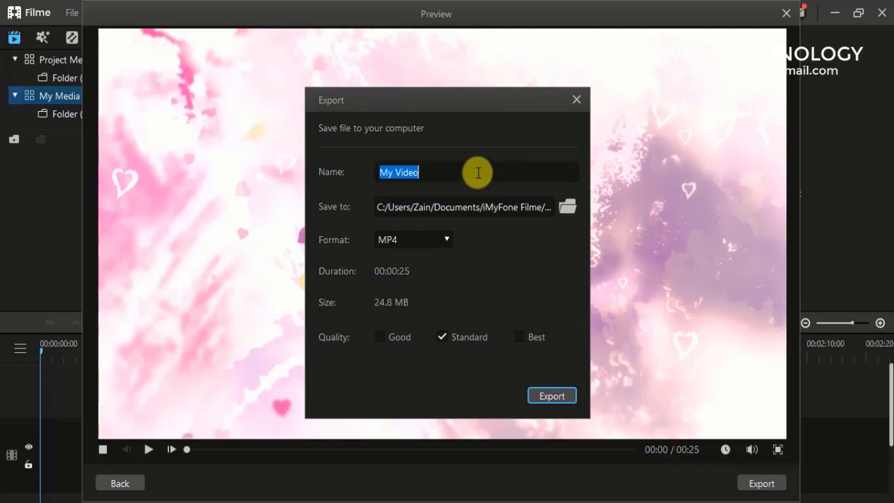
{"action": "type", "text": "Memories 2020"}
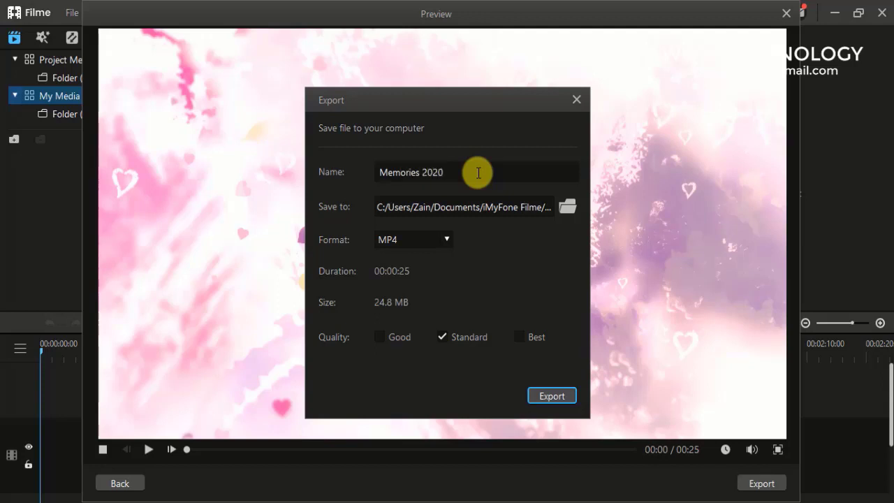
{"action": "left_click", "coordinate": [447, 238]}
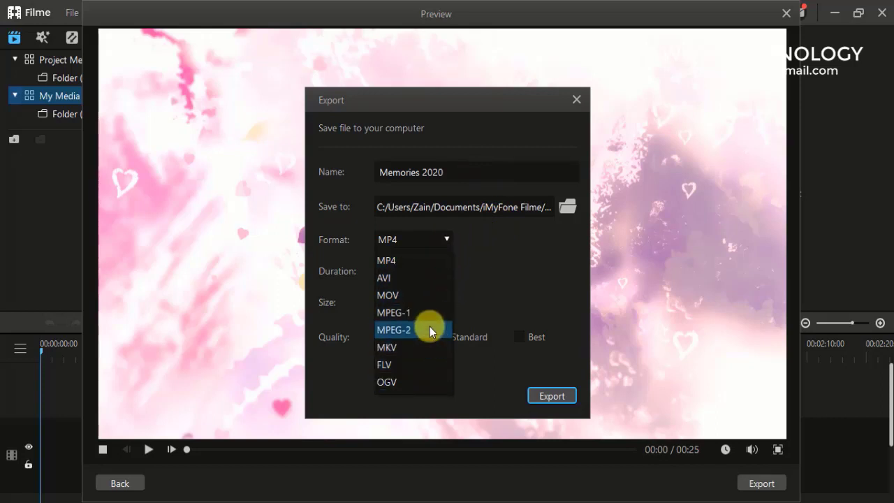
{"action": "left_click", "coordinate": [414, 261]}
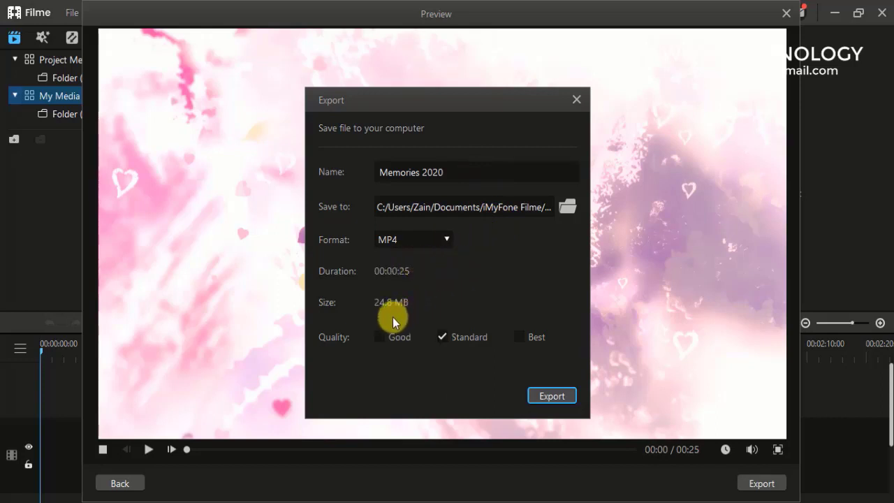
{"action": "left_click", "coordinate": [381, 337]}
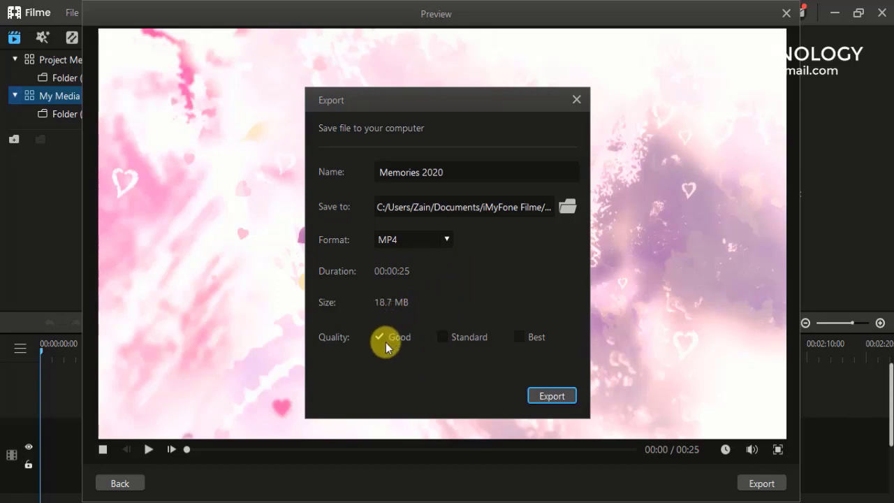
{"action": "left_click", "coordinate": [443, 338]}
{"action": "left_click", "coordinate": [518, 338]}
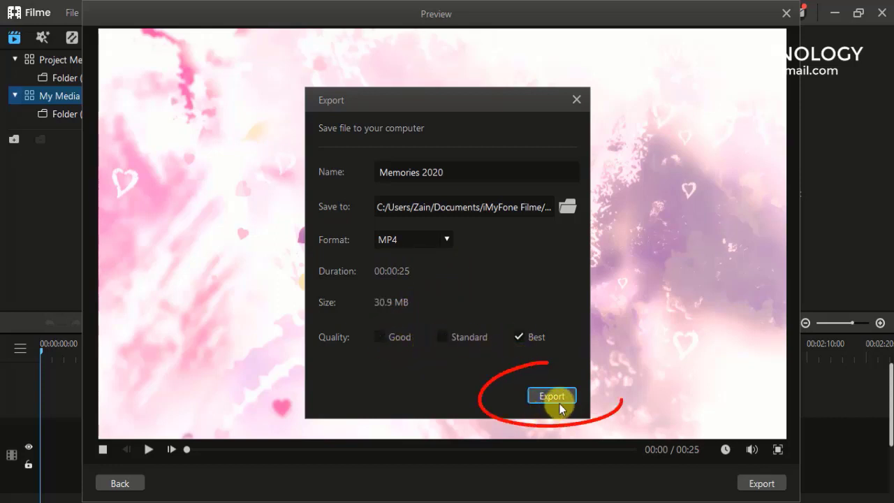